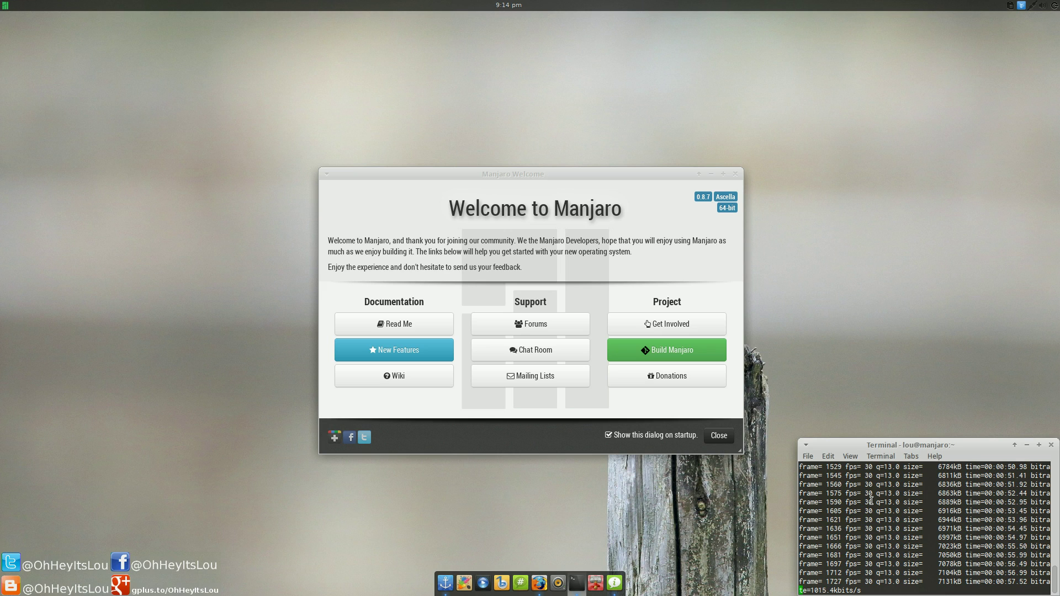
Step: Return to the Manjaro wiki in Firefox and read the Arch User Repository article's Overview section
left_click(536, 580)
key("alt+Left")
left_click(153, 264)
scroll(144, 249, "down", 3)
scroll(145, 250, "down", 1)
scroll(144, 250, "down", 1)
scroll(144, 250, "up", 1)
left_click_drag(314, 172, 324, 173)
left_click(317, 183)
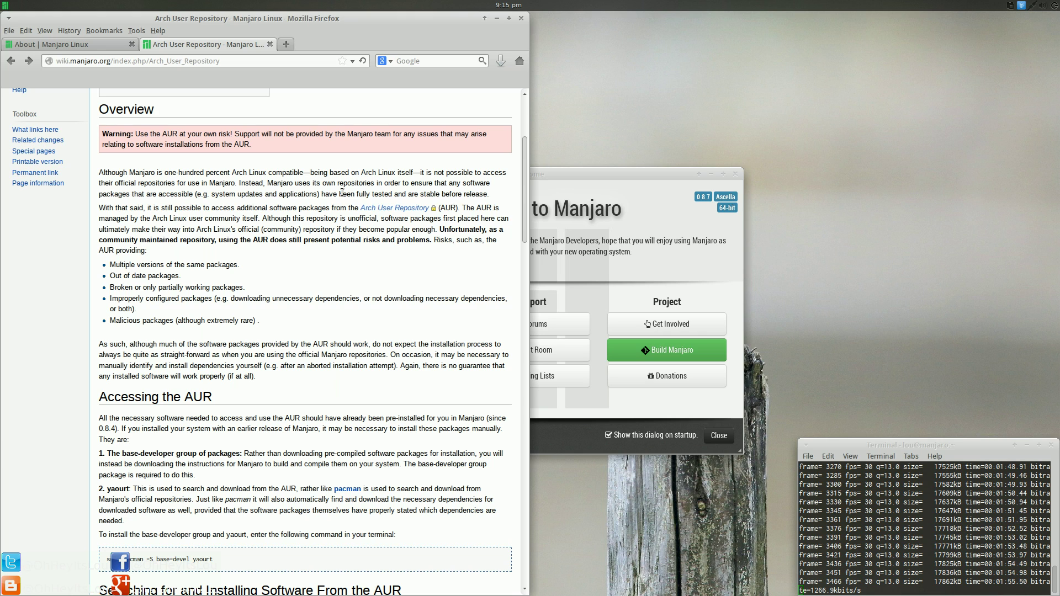
scroll(478, 214, "up", 3)
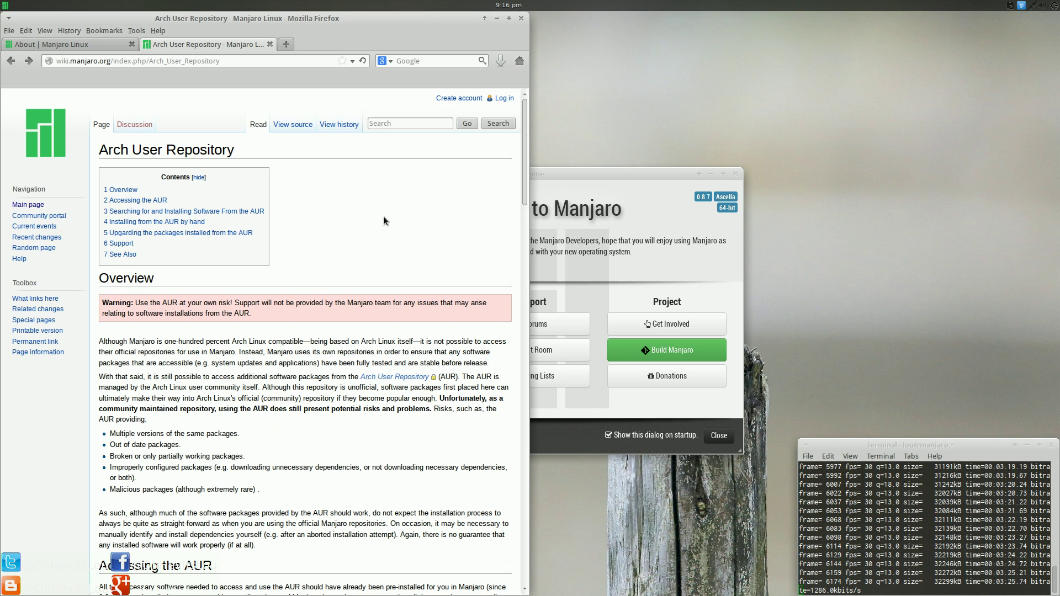
Step: Minimize Firefox so the Welcome to Manjaro dialog shows
left_click(496, 19)
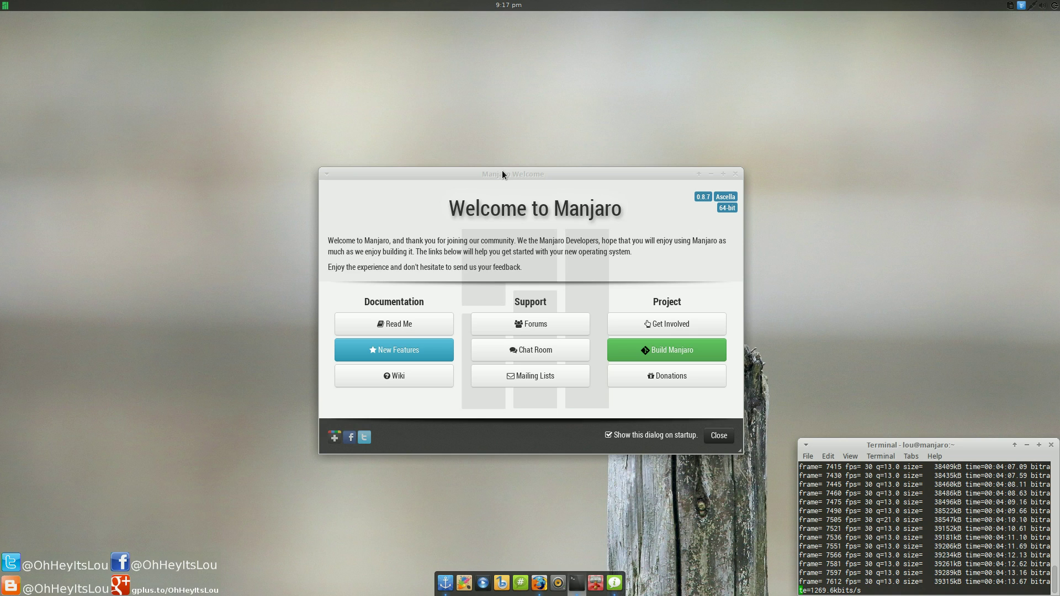
Step: Open Thunar at the home folder and select the Manjaro folder
left_click(596, 582)
left_click(148, 117)
left_click(400, 221)
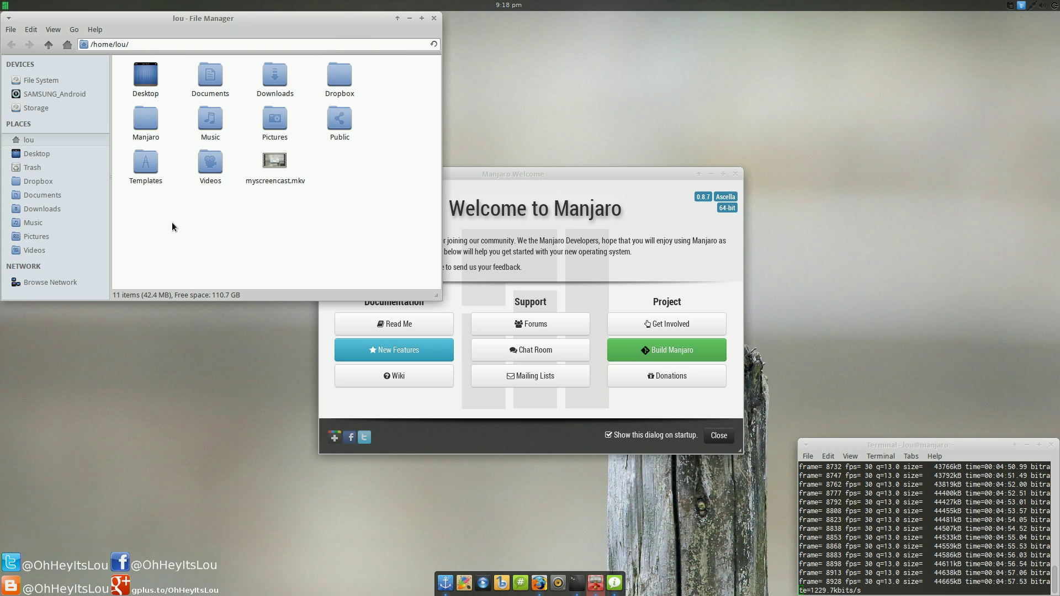
Step: Browse the SAMSUNG_Android phone and select its Internal storage folder
left_click(79, 96)
left_click(142, 77)
left_click_drag(224, 18, 230, 25)
left_click(149, 135)
Step: Close the Thunar file manager window
left_click(434, 26)
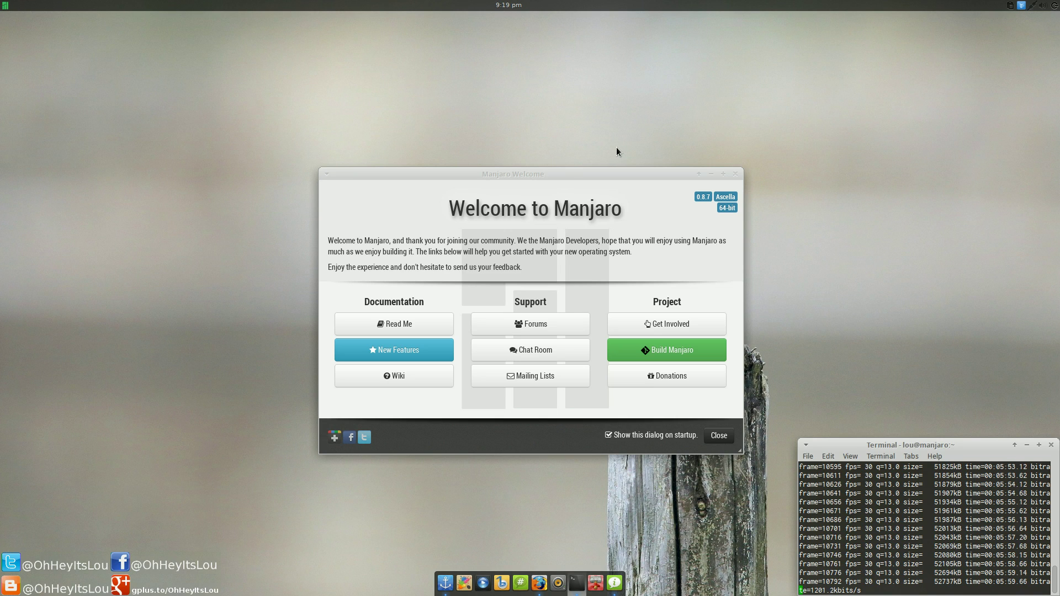
Step: Launch Add/Remove Software via the 'add' menu search and authenticate with the password
left_click(4, 5)
type("add")
key("Return")
type("************")
key("Return")
left_click_drag(570, 158, 329, 102)
Step: Browse packages by group, state, and the core, extra, community, multilib and local repositories
left_click(89, 123)
left_click(115, 123)
left_click(140, 123)
left_click(83, 149)
left_click(89, 160)
left_click(90, 173)
left_click(91, 184)
left_click(89, 145)
left_click(93, 138)
right_click(189, 167)
left_click(268, 101)
Step: Search the repositories for screenkey
left_click(58, 123)
type("screenkey")
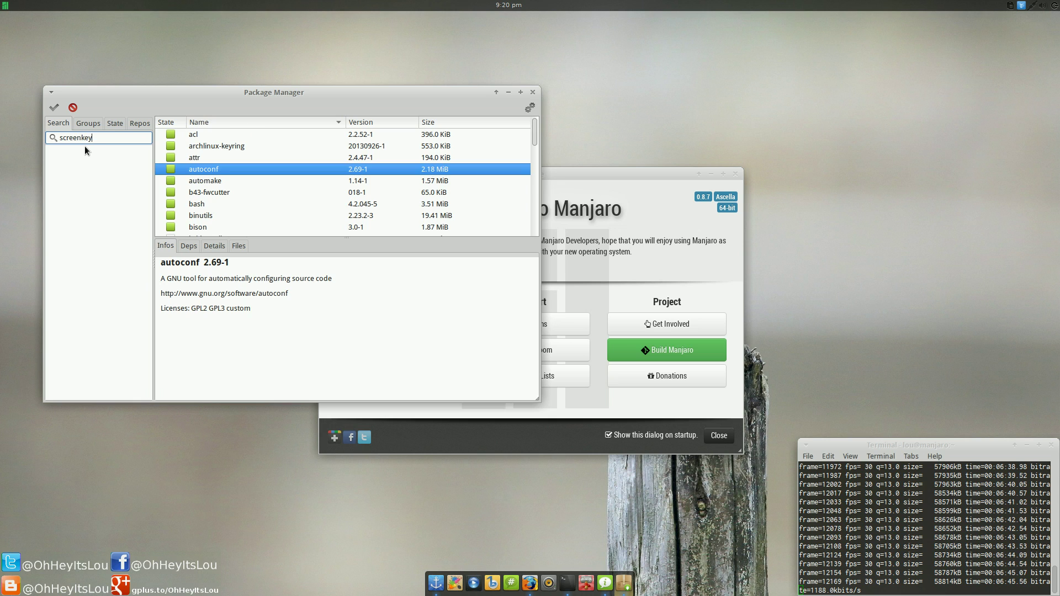
key("Return")
Step: Review the Groups, State and Repos views again, then close Pamac
left_click(89, 123)
scroll(131, 187, "down", 20)
scroll(131, 188, "up", 20)
left_click(115, 123)
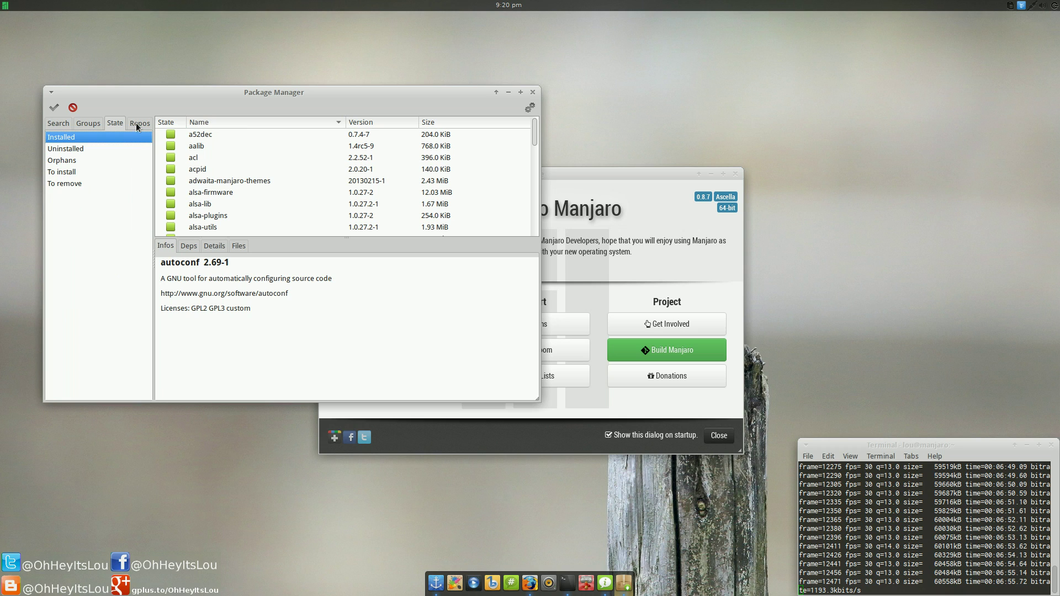
left_click(144, 127)
left_click(58, 123)
left_click(533, 93)
Step: Show Welcome's New Features page, then launch NVIDIA X Server Settings via 'nvi' and move it top-left
left_click(418, 355)
scroll(477, 330, "down", 10)
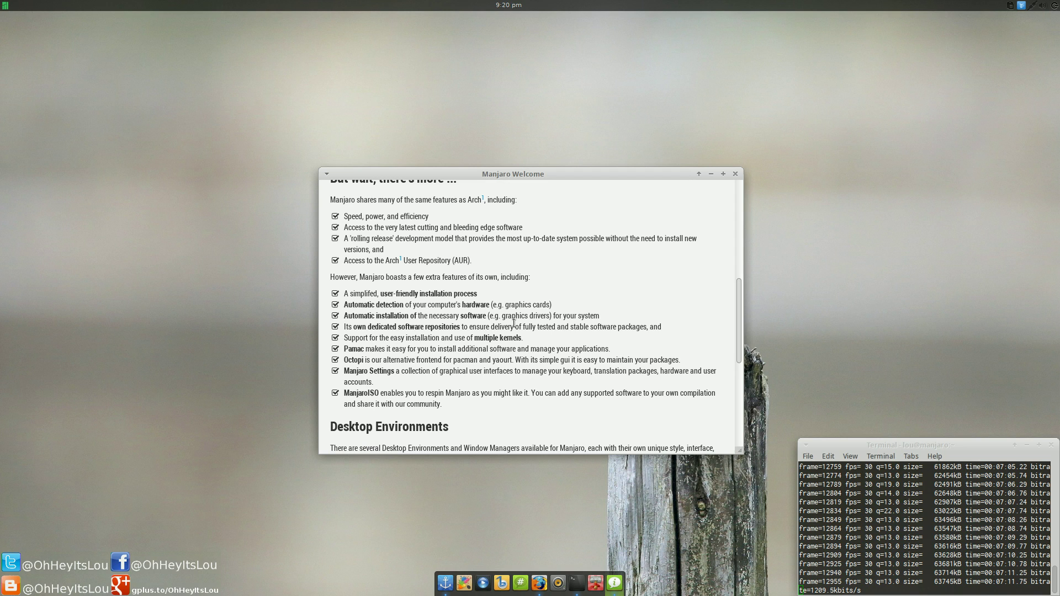
left_click(4, 5)
type("nvi")
key("Return")
left_click_drag(579, 191, 254, 48)
left_click(612, 175)
left_click(263, 158)
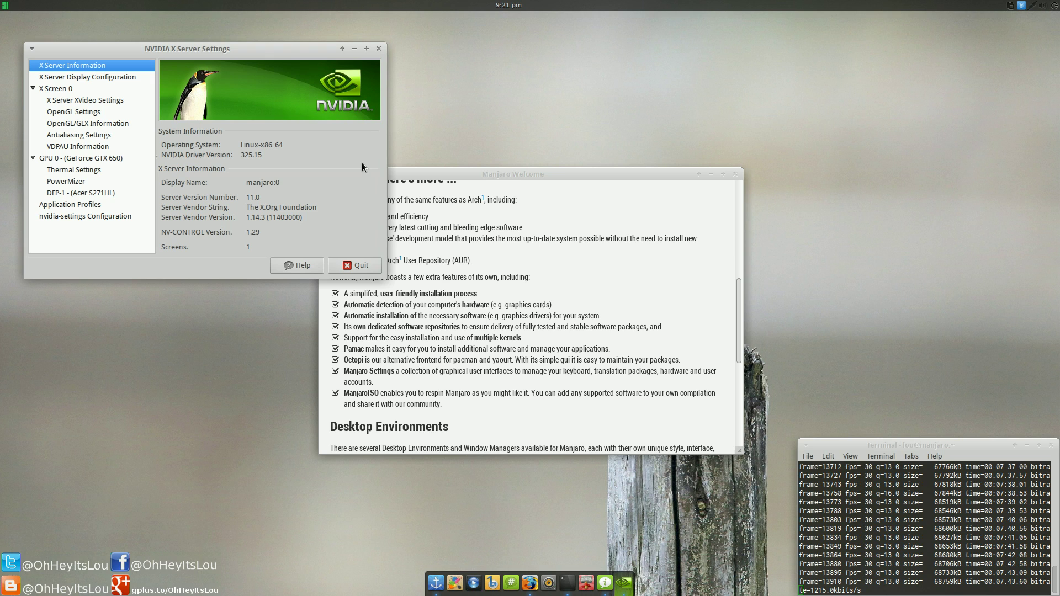
Step: Open and close Manjaro Settings Manager, then quit NVIDIA X Server Settings
left_click(5, 5)
type("manjaro")
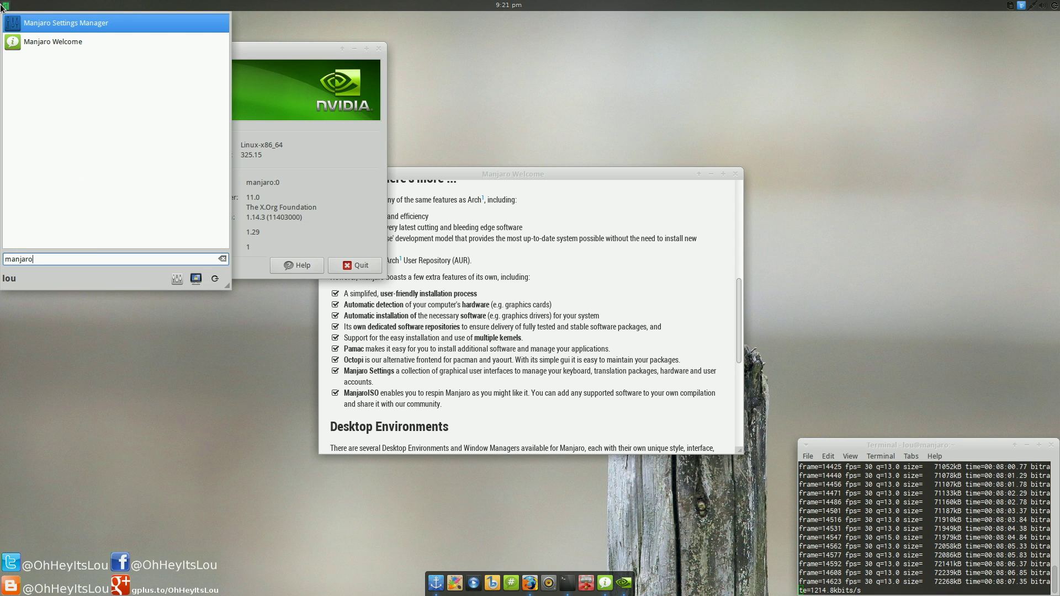
key("Return")
left_click_drag(564, 139, 285, 68)
left_click(457, 74)
left_click(356, 267)
left_click(242, 196)
Step: Open Desktop Settings from the desktop context menu, close the window behind, then close it
right_click(107, 71)
left_click(194, 208)
left_click(735, 174)
left_click_drag(597, 171, 307, 83)
left_click(342, 72)
Step: Launch the XFCE Settings Manager by searching 'settings' and move it left
left_click(6, 6)
type("see")
key("BackSpace")
type("ttings")
left_click(75, 46)
left_click_drag(552, 161, 305, 96)
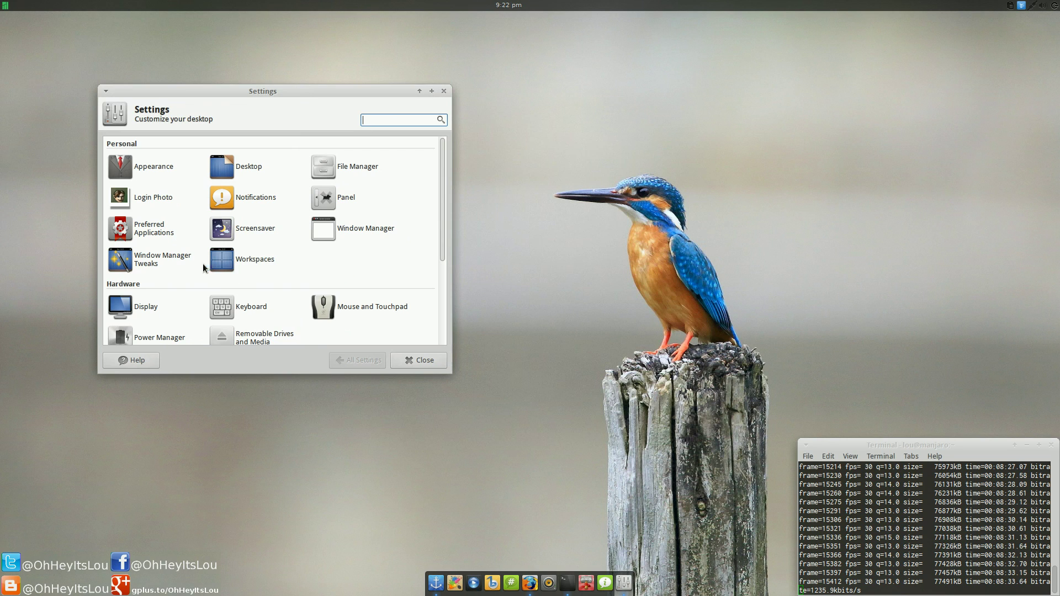
scroll(406, 285, "down", 3)
left_click(370, 278)
left_click_drag(582, 104, 323, 66)
scroll(263, 273, "down", 7)
scroll(255, 270, "up", 7)
Step: Close Login Window preferences and Settings, then reopen Manjaro Welcome from the dock
left_click(388, 434)
left_click(443, 91)
left_click(614, 583)
mouse_move(605, 174)
left_mouse_down()
mouse_move(604, 104)
mouse_move(604, 157)
mouse_move(588, 167)
left_mouse_up()
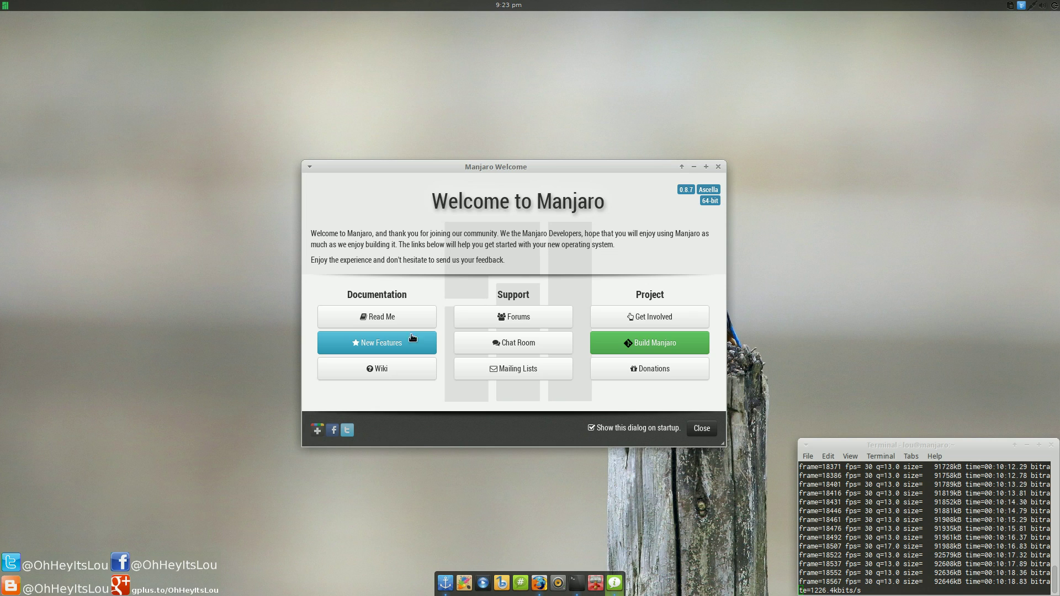
Step: Reposition and then close the Manjaro Welcome window
left_click_drag(514, 167, 511, 198)
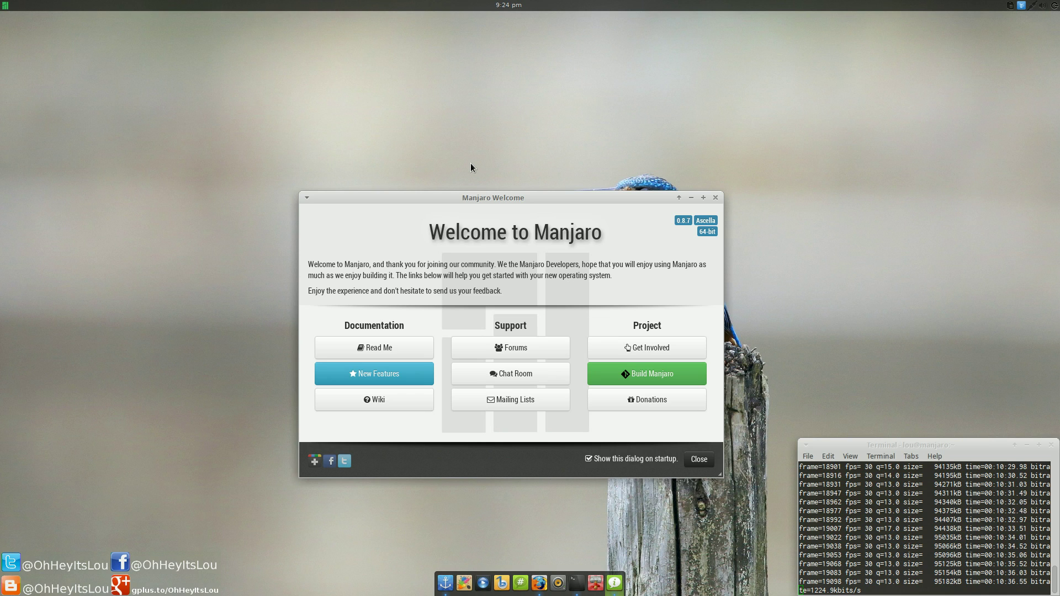
left_click_drag(588, 198, 593, 174)
left_click(721, 172)
Step: Launch GIMP from the menu's Graphics category
left_click(5, 5)
left_click(186, 123)
left_click(68, 43)
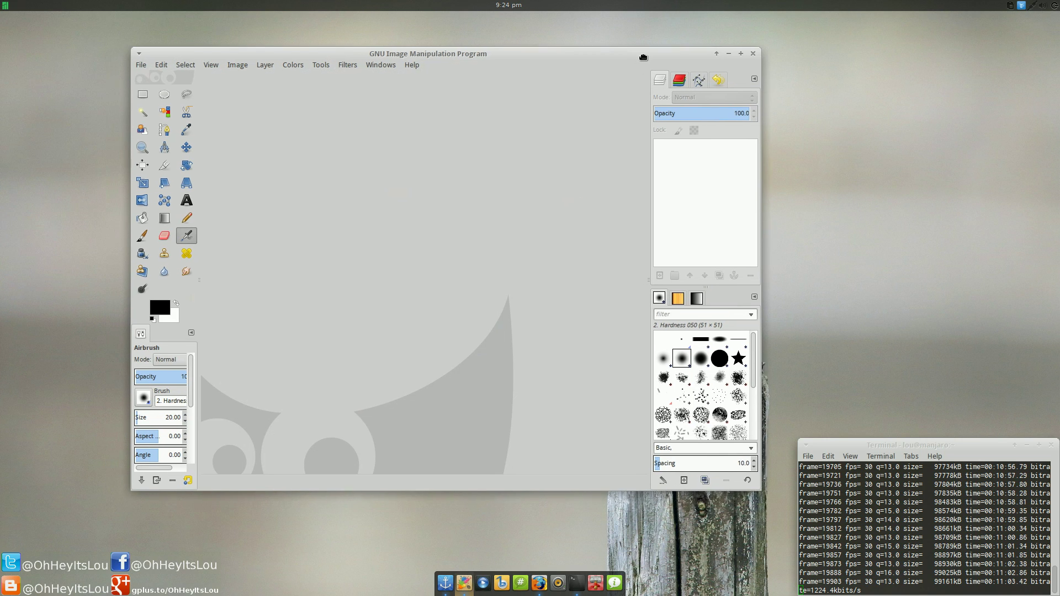
Step: Close GIMP and browse the Development and Internet menu categories
left_click_drag(643, 57, 658, 52)
left_click(766, 48)
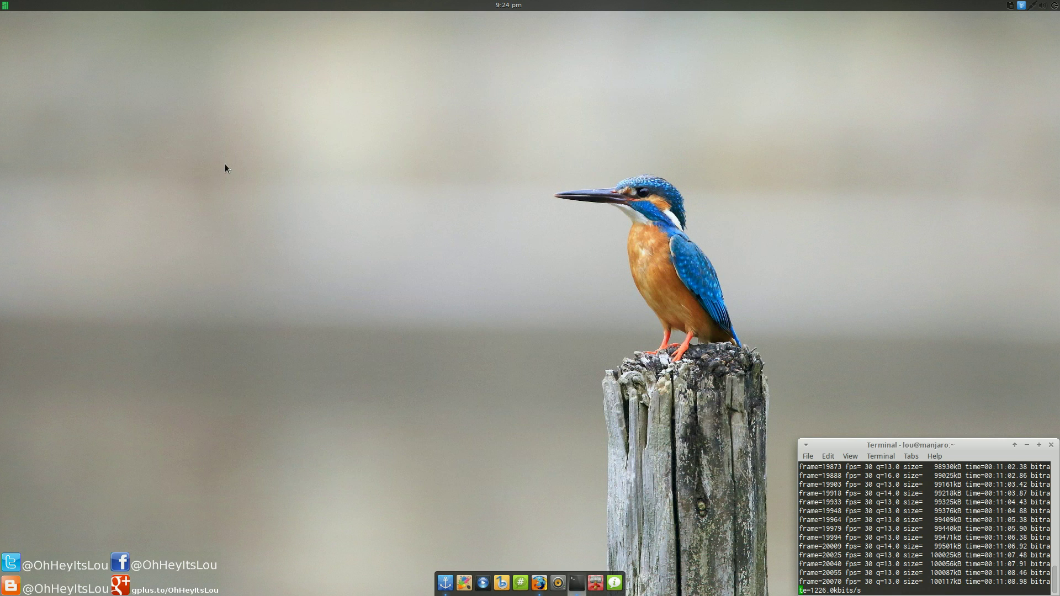
left_click(5, 5)
left_click(190, 75)
left_click(188, 145)
Step: Reopen the applications menu, test searching 'ban', and clear it
left_click(5, 6)
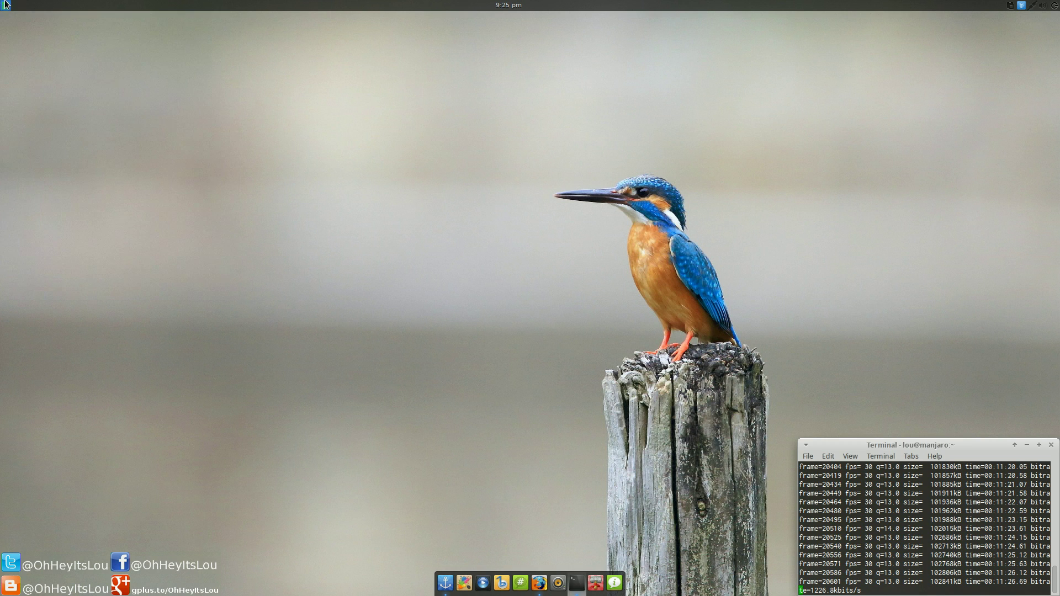
left_click(5, 6)
type("ban")
key("BackSpace")
key("BackSpace")
key("BackSpace")
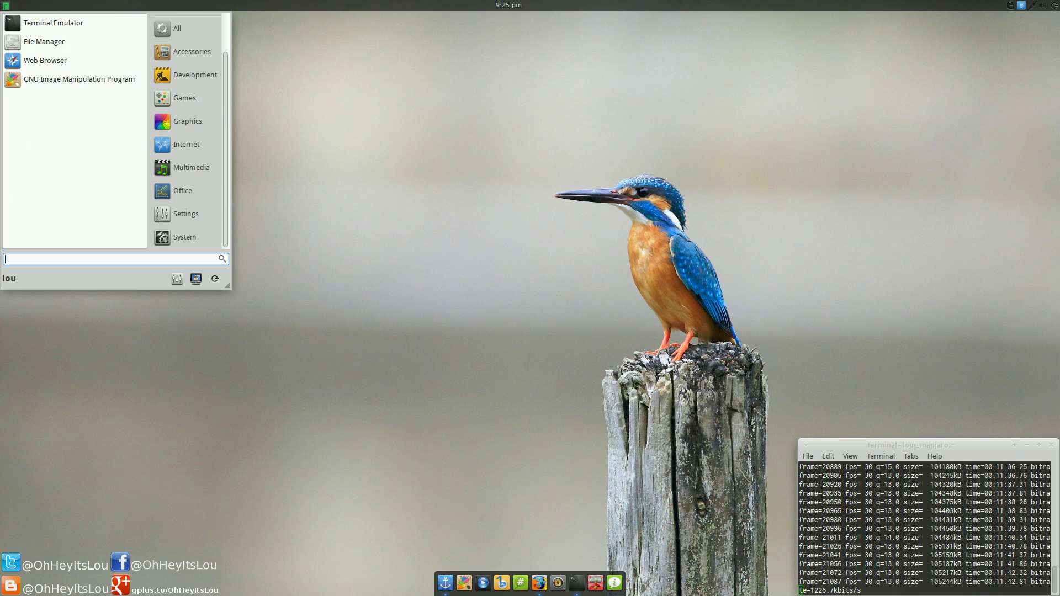
Step: Dismiss the applications menu and open a second terminal window, positioned at the top left
left_click(401, 264)
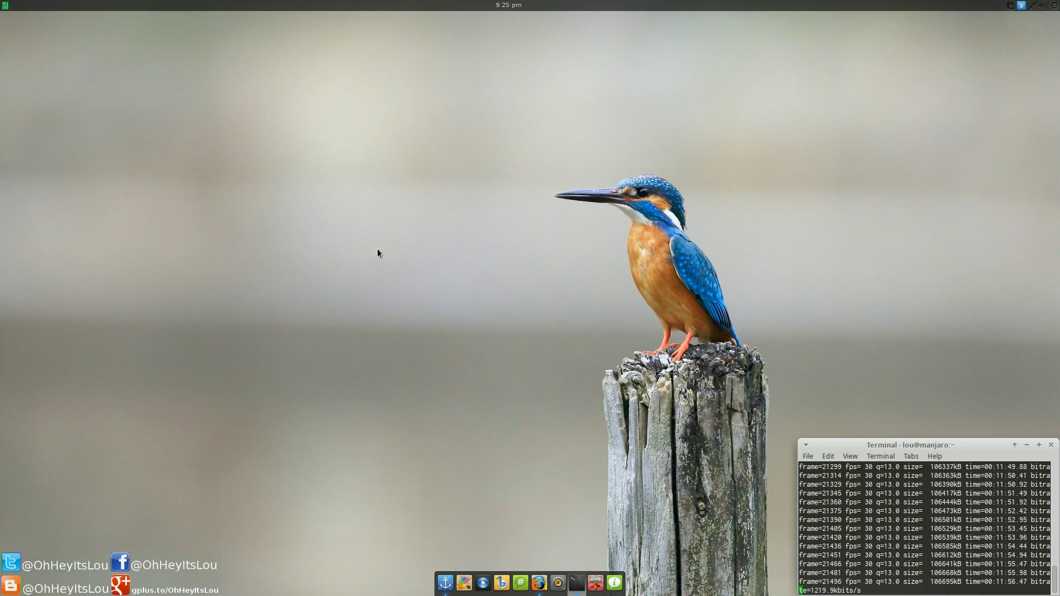
right_click(575, 581)
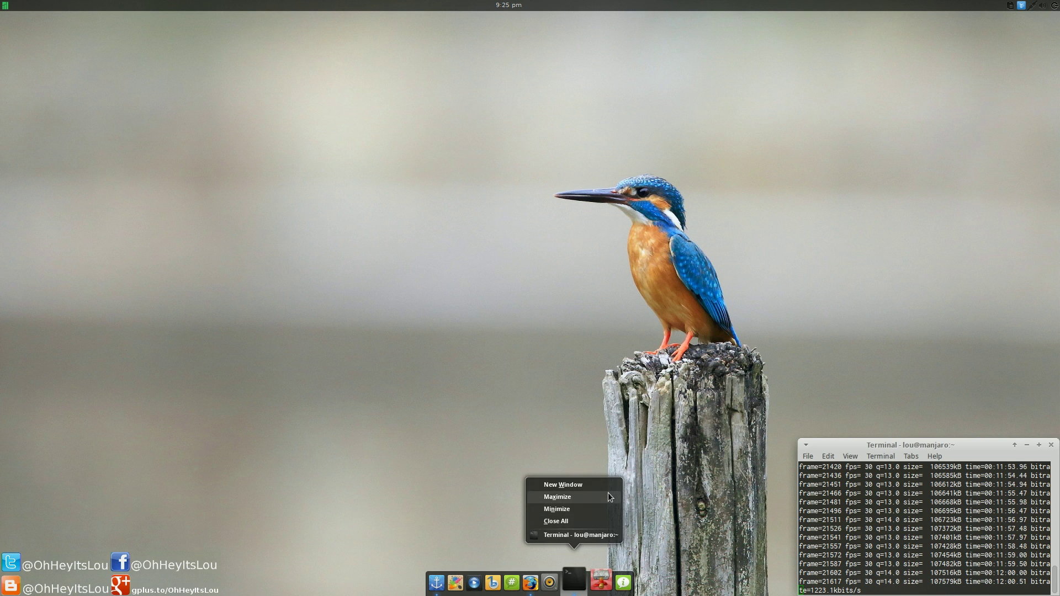
left_click(563, 484)
left_click_drag(562, 231, 410, 62)
left_click_drag(387, 122, 395, 117)
Step: Run uname -ar to show the running kernel, then clear the terminal and raise the window
type("uanme -ar")
key("Return")
type("uname -ar")
key("Return")
type("claer")
key("Return")
type("clear")
key("Return")
left_click_drag(434, 66, 457, 36)
Step: Install screenkey with yaourt: pick result 1, decline PKGBUILD editing, and authorise with the sudo password
type("yaourt screenkey")
key("Return")
left_click_drag(403, 38, 406, 109)
type("1")
key("Return")
type("n")
key("Return")
key("Return")
key("Return")
key("Return")
key("Return")
key("Return")
Step: Launch Screenkey from the Whisker menu search 'screen' and demo it by typing 'this is screenkey'
left_click(4, 5)
type("screen")
left_click(139, 19)
type("this is screenkey")
Step: Quit Screenkey, clear the terminal, and move its window to the right
left_click(1028, 56)
key("BackSpace")
key("BackSpace")
key("BackSpace")
key("BackSpace")
key("BackSpace")
key("BackSpace")
key("BackSpace")
key("BackSpace")
key("BackSpace")
key("BackSpace")
key("BackSpace")
key("BackSpace")
key("BackSpace")
key("BackSpace")
key("BackSpace")
key("BackSpace")
key("BackSpace")
type("claer")
key("Return")
type("clear")
key("Return")
left_click_drag(449, 108, 978, 236)
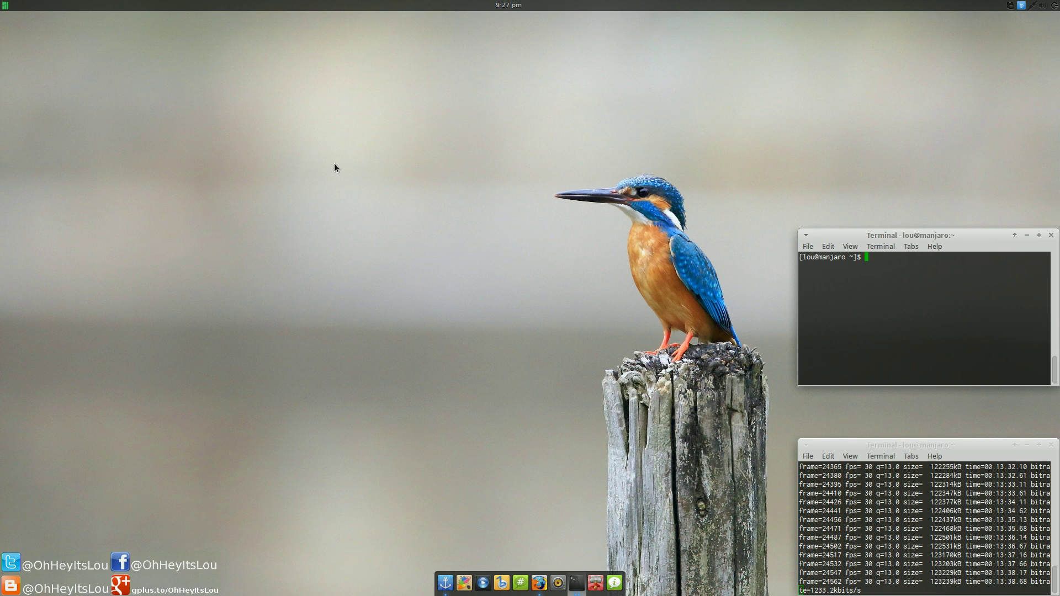